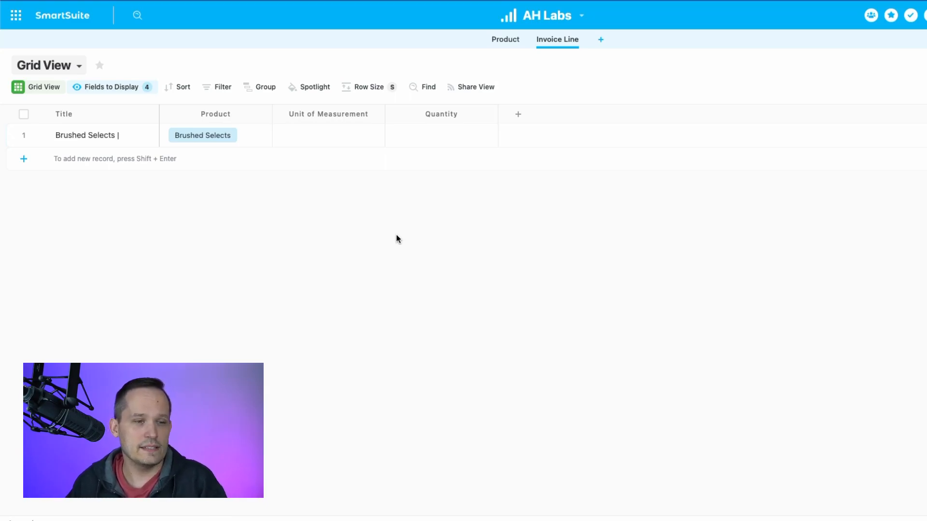
- Review the available Unit of Measurement options for the Brushed Selects invoice line without choosing one
click(359, 145)
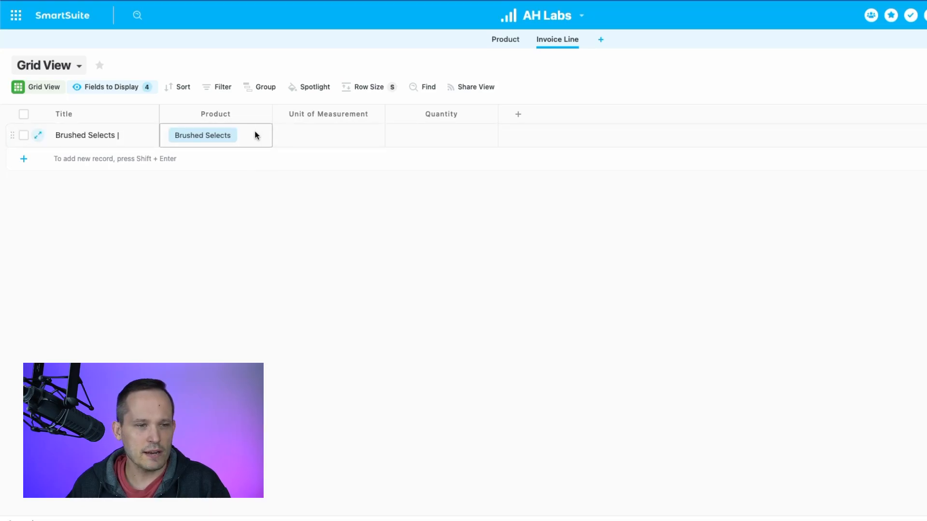
click(379, 136)
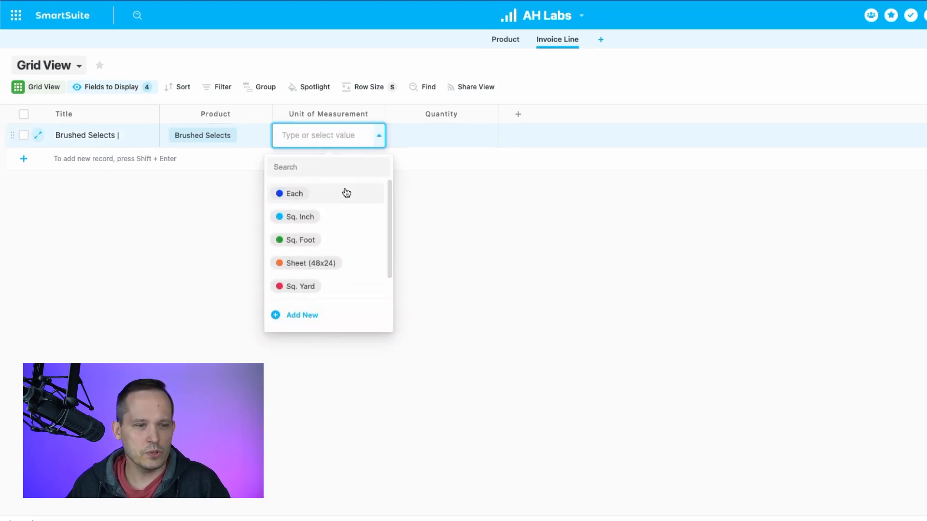
scroll(346, 193, down, 1)
scroll(345, 204, up, 1)
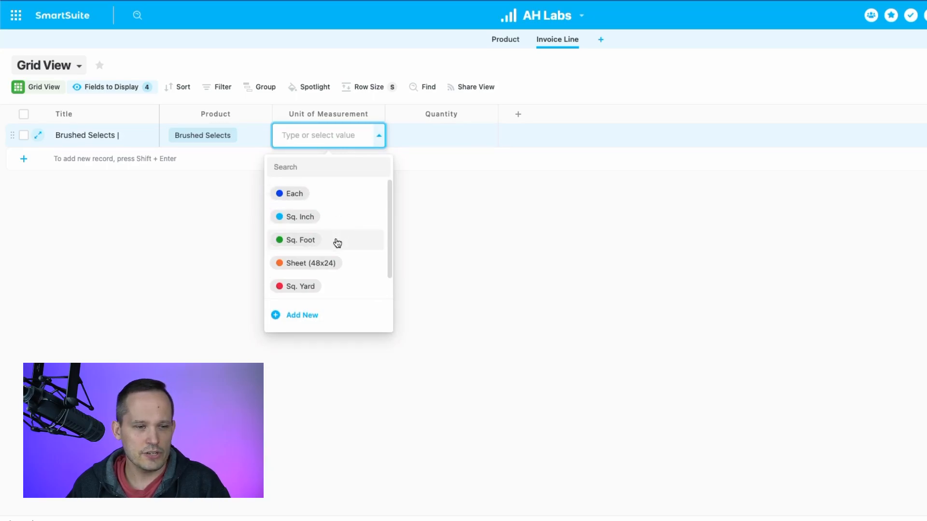
scroll(337, 243, down, 1)
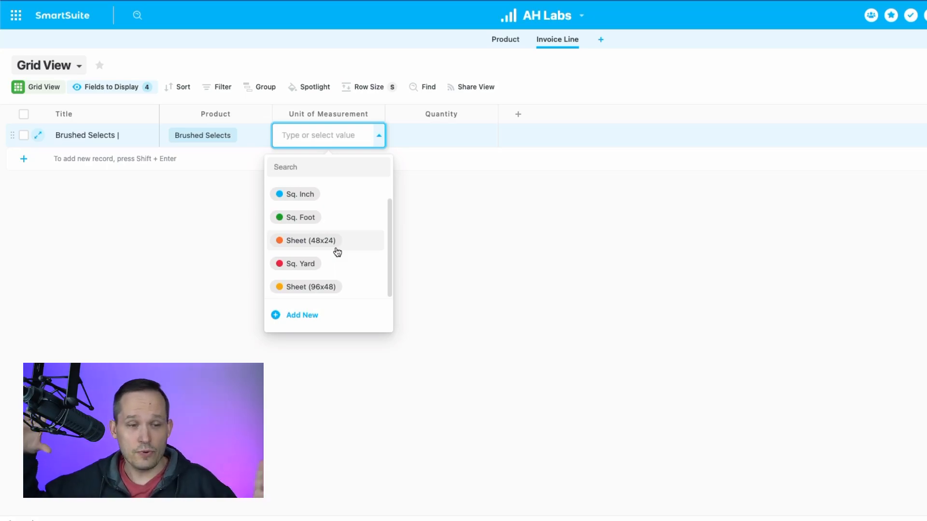
scroll(337, 252, down, 1)
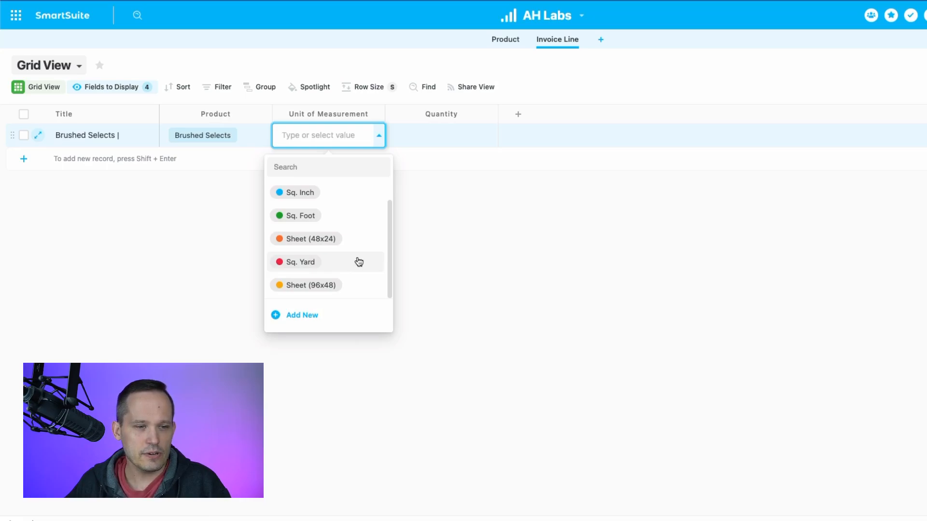
scroll(359, 261, up, 1)
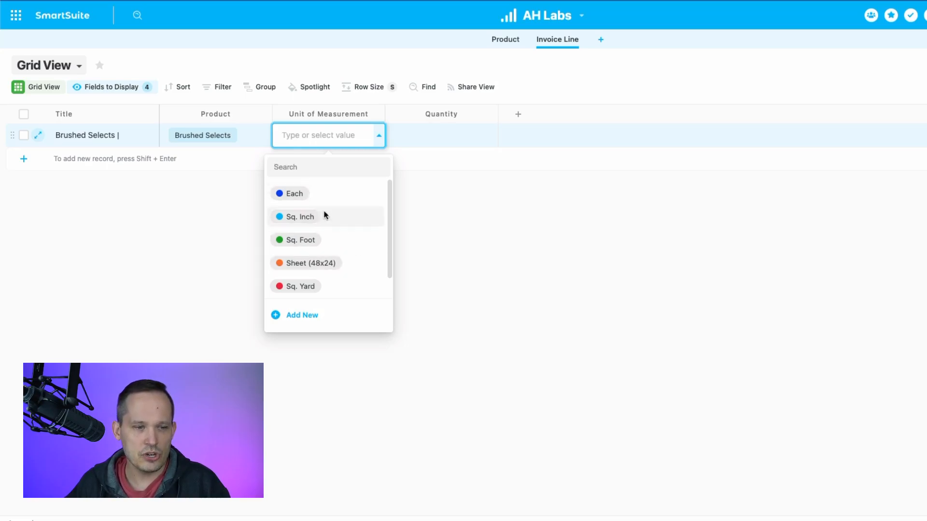
scroll(331, 227, down, 1)
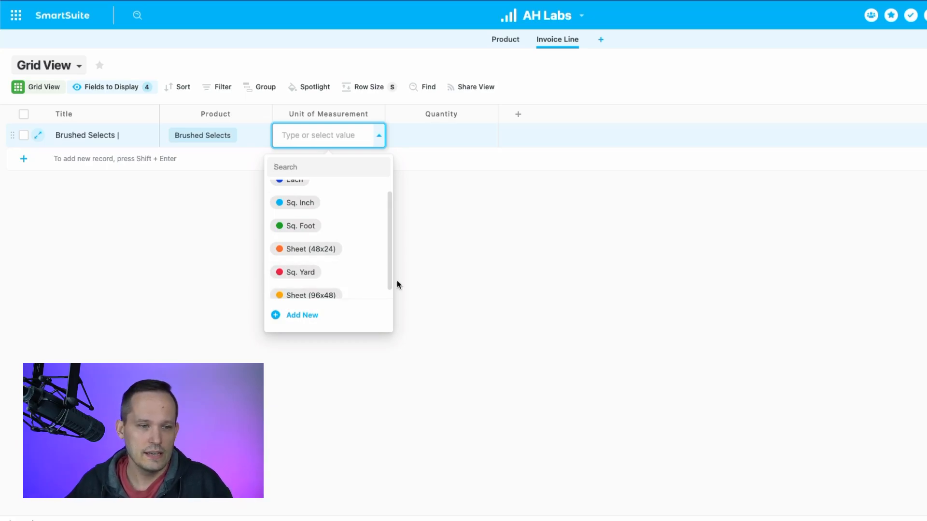
click(457, 229)
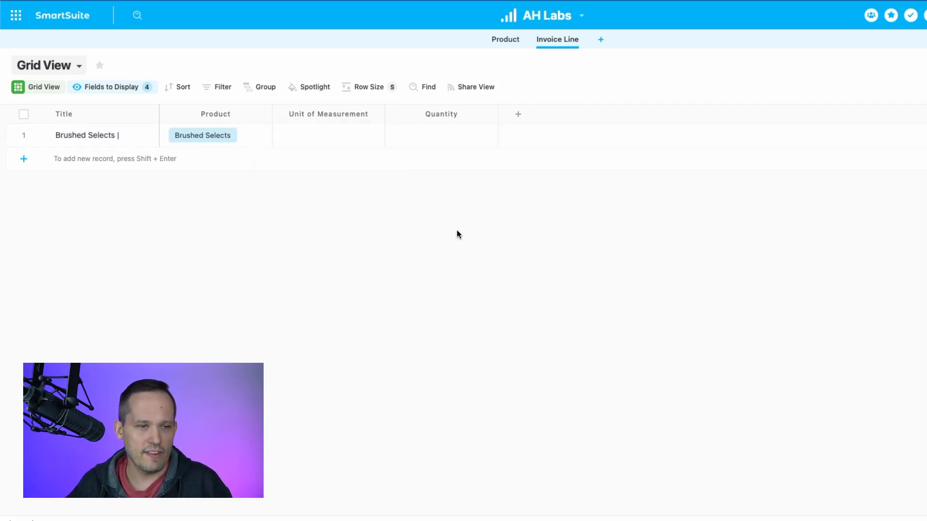
- Open the settings of the Unit of Measurement field and review its list of choices
click(378, 116)
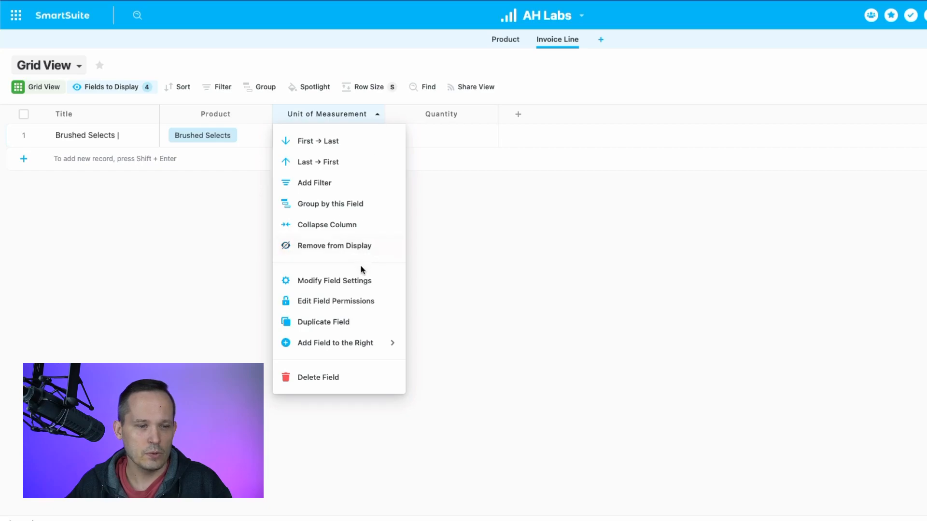
click(364, 280)
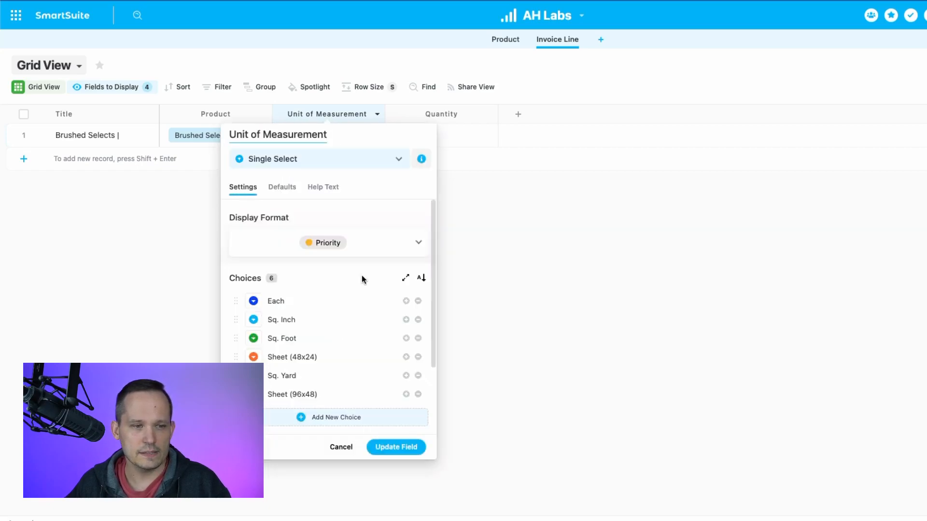
scroll(365, 329, down, 2)
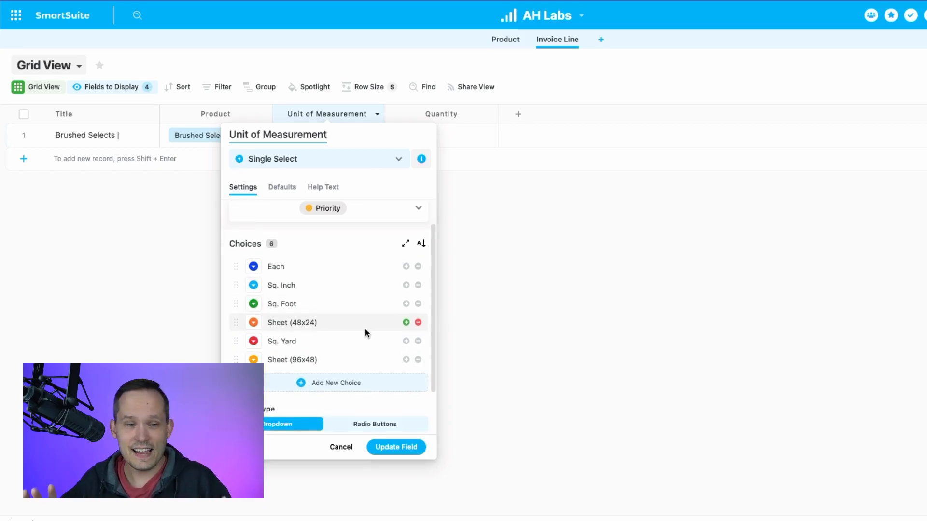
scroll(365, 330, up, 2)
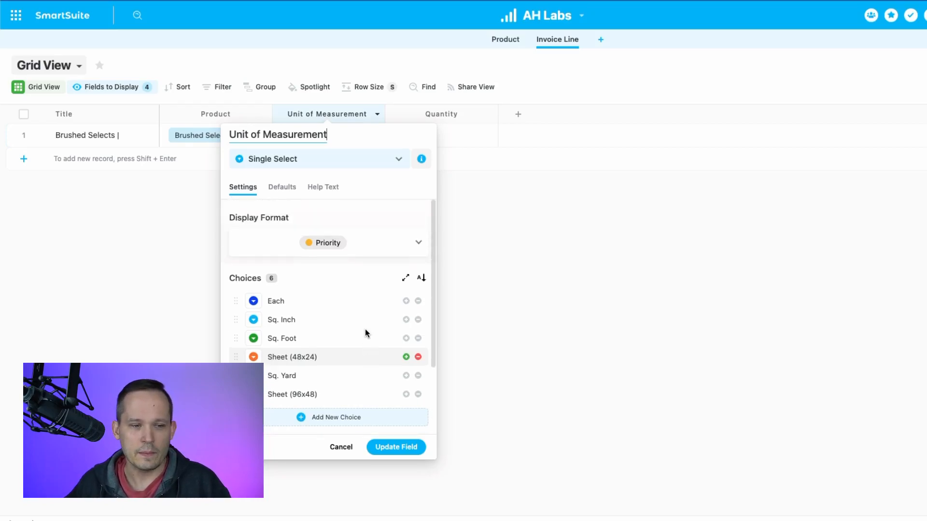
- Inspect the numeric value behind each Unit of Measurement choice in the expanded list, and leave the field settings without saving
click(405, 280)
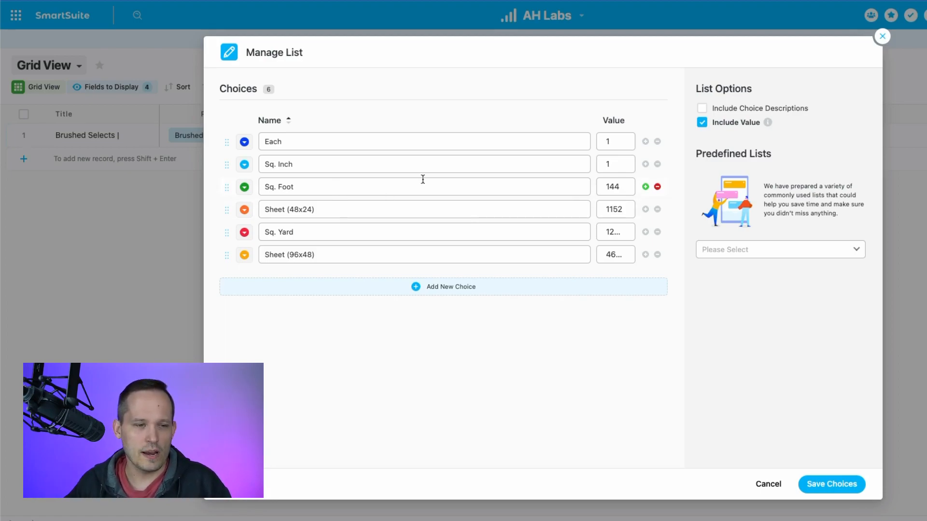
double_click(624, 188)
double_click(620, 208)
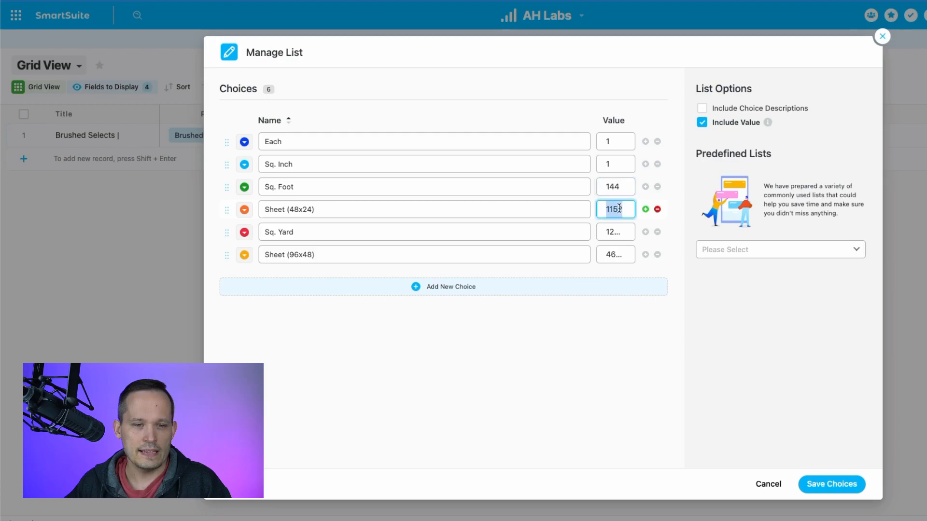
click(616, 233)
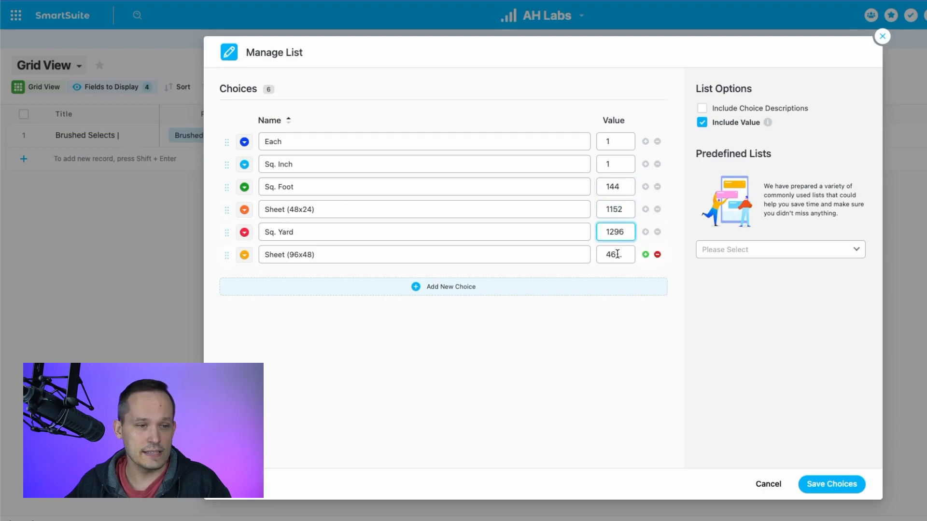
click(640, 313)
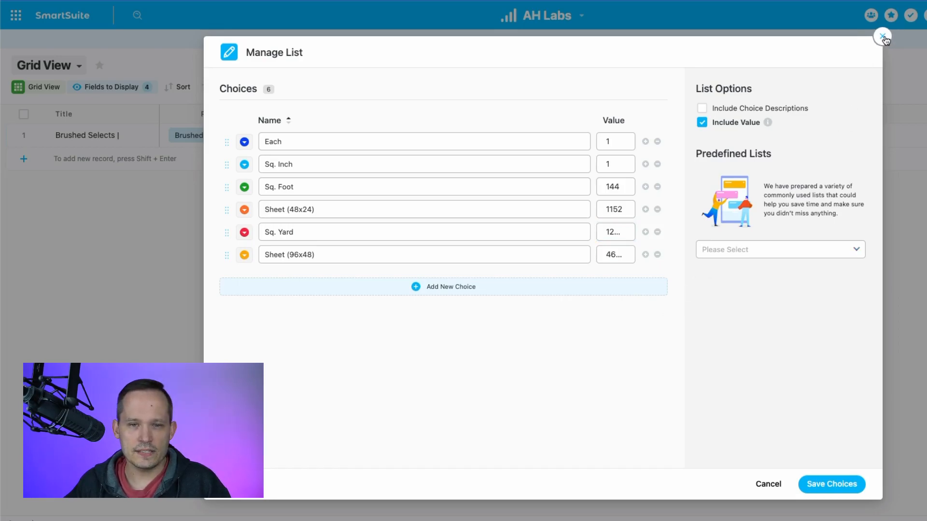
click(882, 36)
click(537, 315)
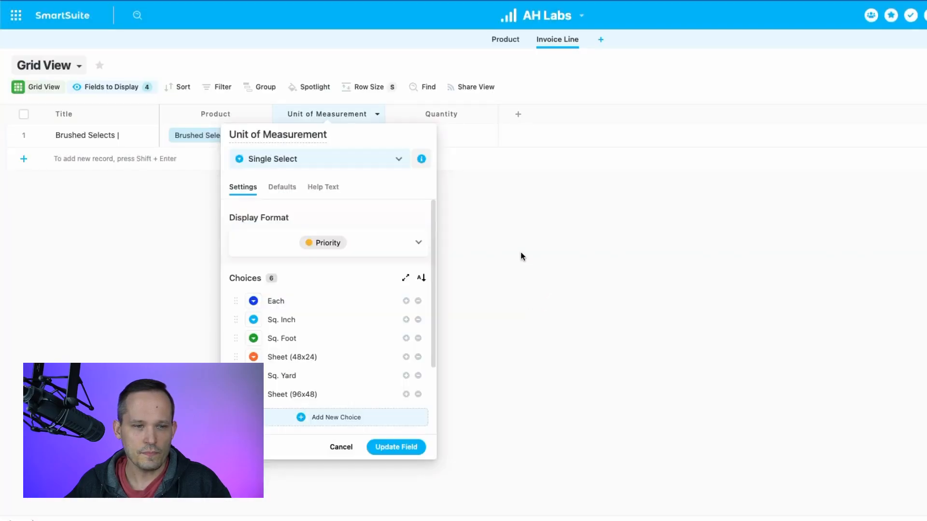
click(520, 252)
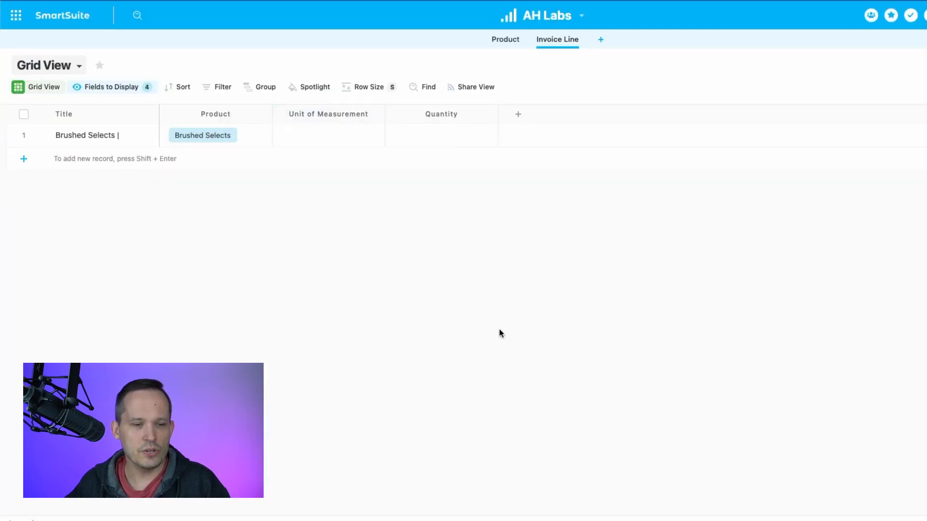
- Set the Brushed Selects invoice line's unit of measurement to Sq. Foot and its quantity to 10
click(352, 141)
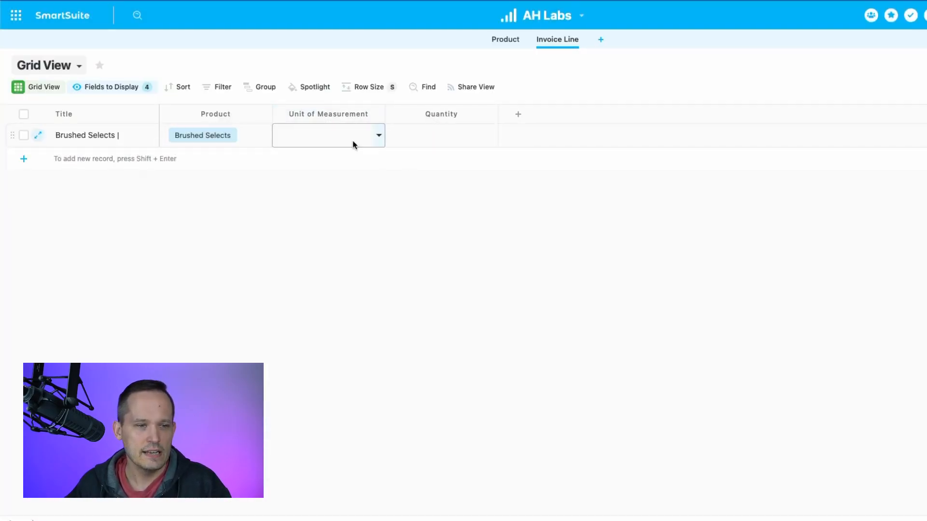
click(378, 139)
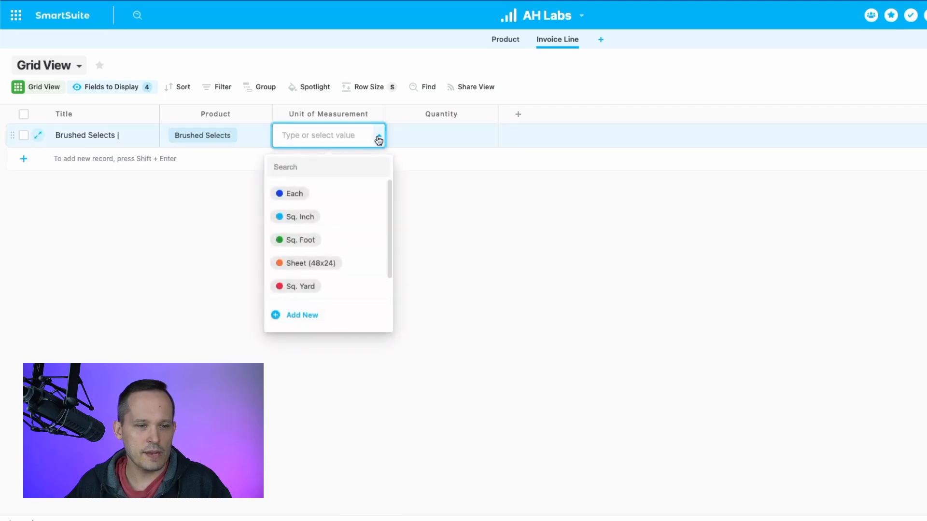
click(342, 233)
click(456, 138)
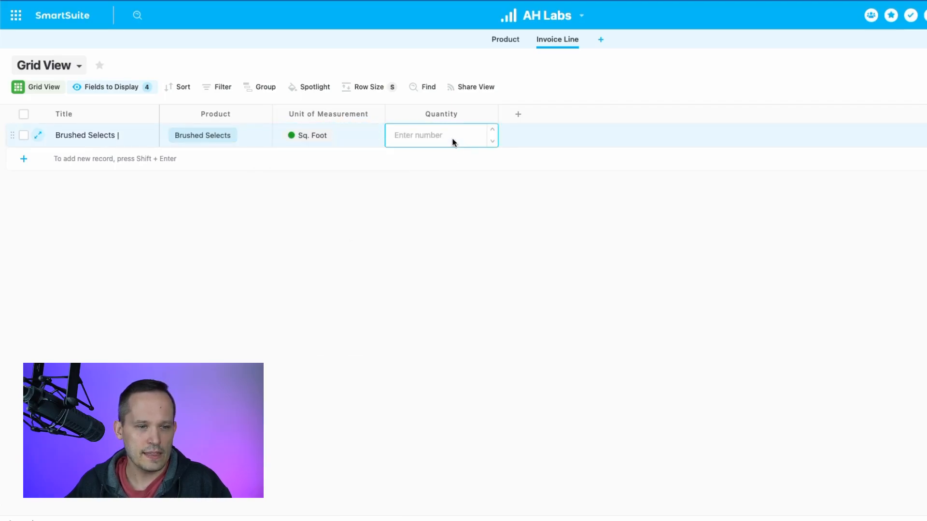
text(10)
click(478, 344)
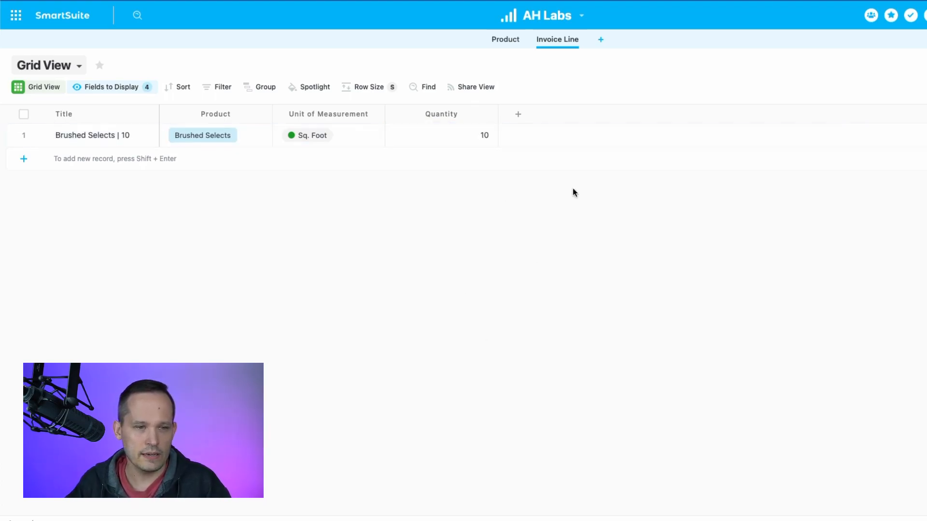
- Start a new Formula field after the Quantity column
click(519, 117)
text(formul)
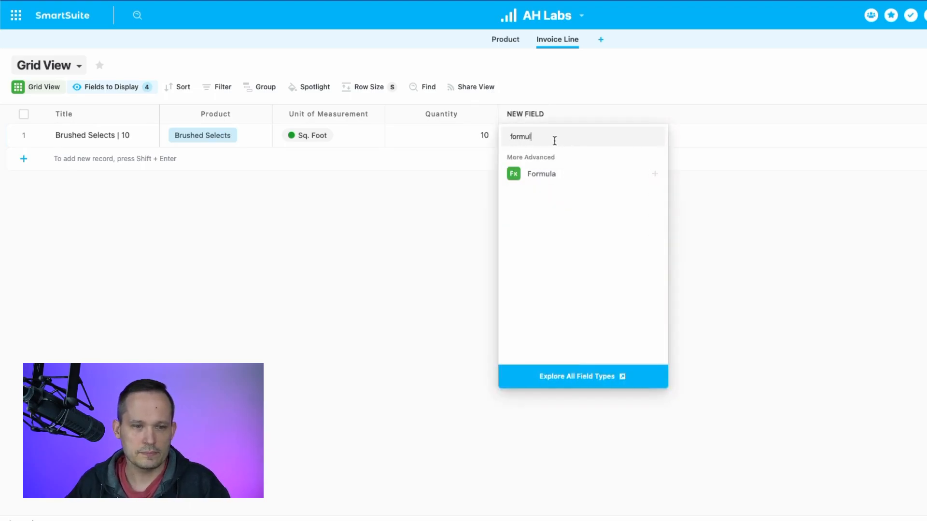
click(551, 178)
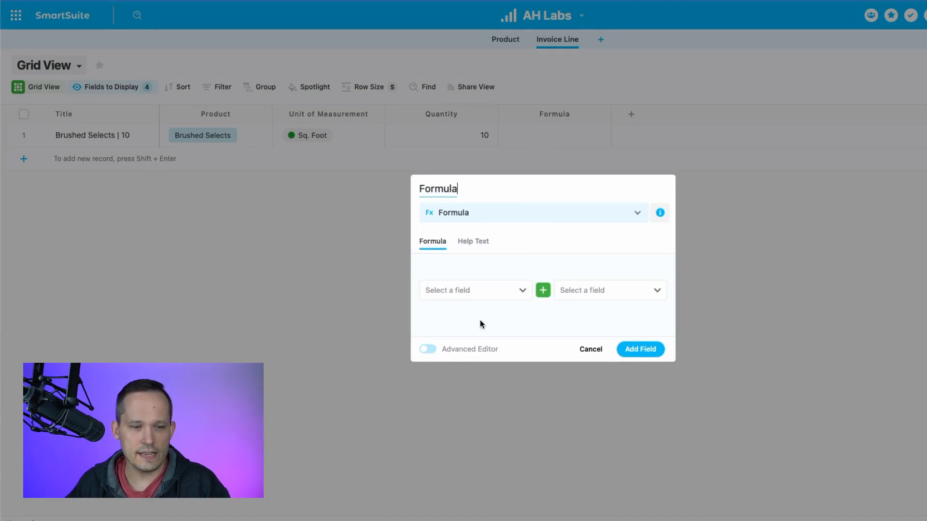
- Try to build a multiplication of two fields in the simple formula editor, checking which fields are offered
click(492, 291)
click(604, 292)
click(543, 290)
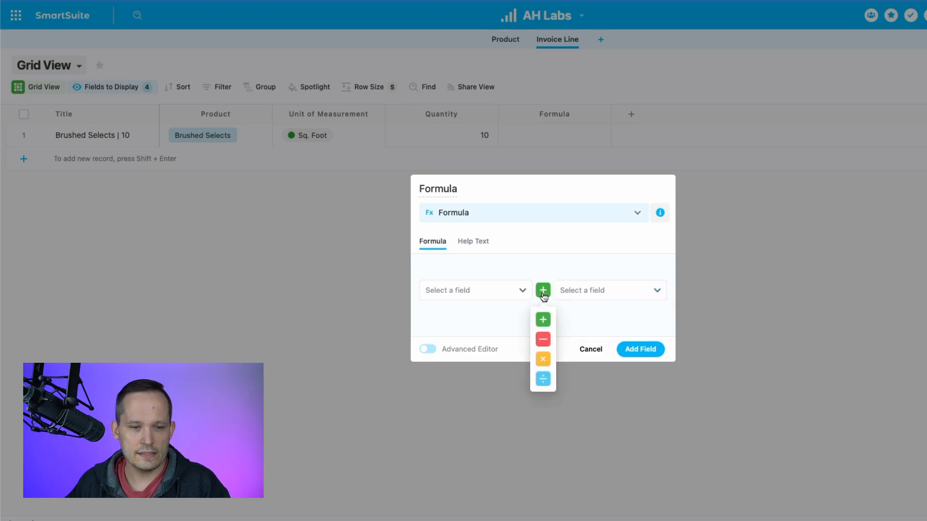
click(543, 359)
click(497, 291)
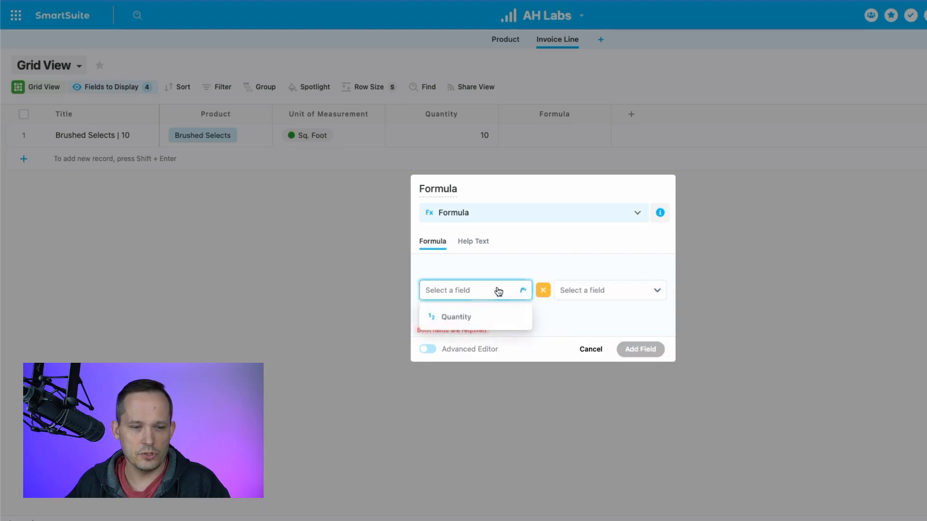
click(588, 296)
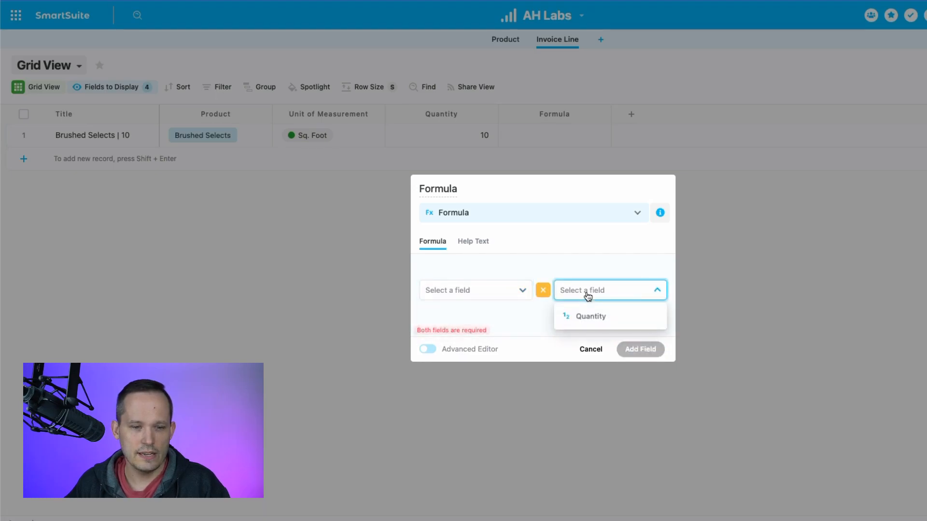
click(533, 317)
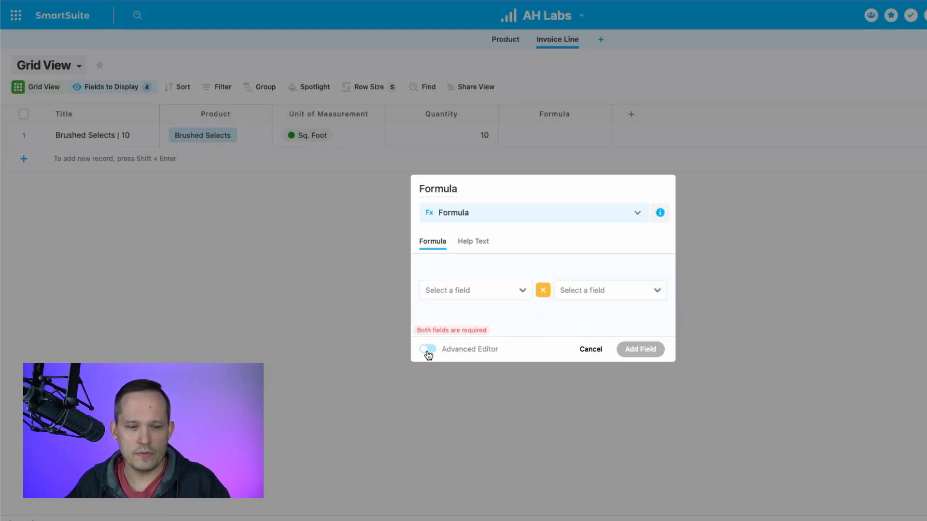
- Enable the Advanced Editor and begin the formula with [Quantity] *
click(428, 349)
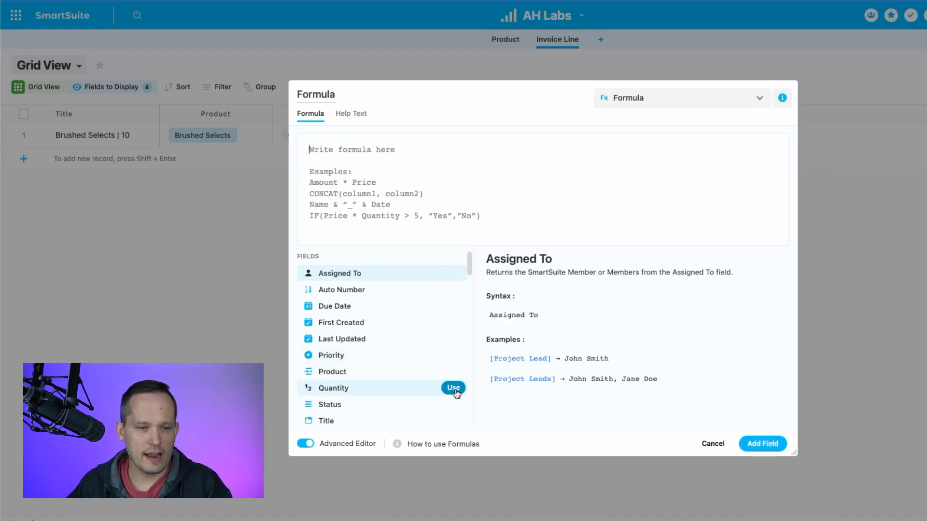
click(451, 385)
text(*)
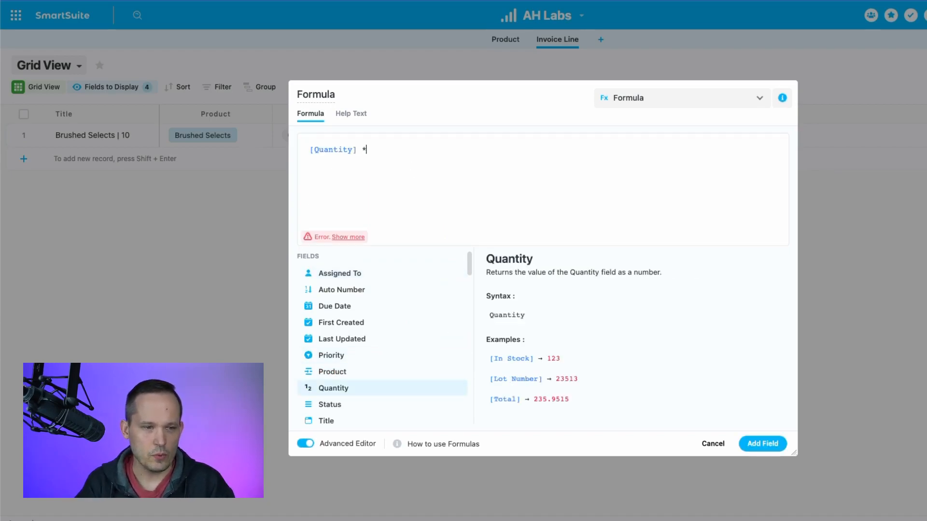
- Try multiplying by the Unit of Measurement field, check the formula error details, and remove that field from the formula
scroll(394, 351, down, 2)
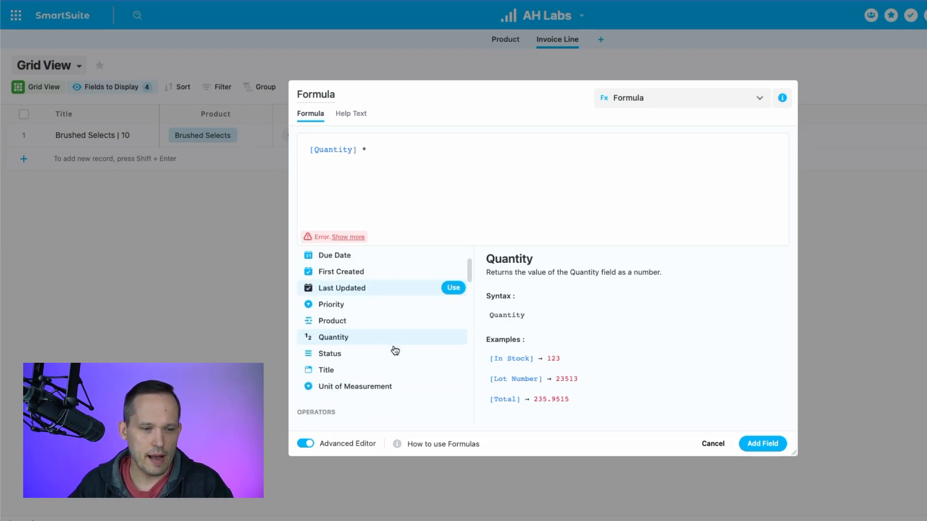
click(452, 386)
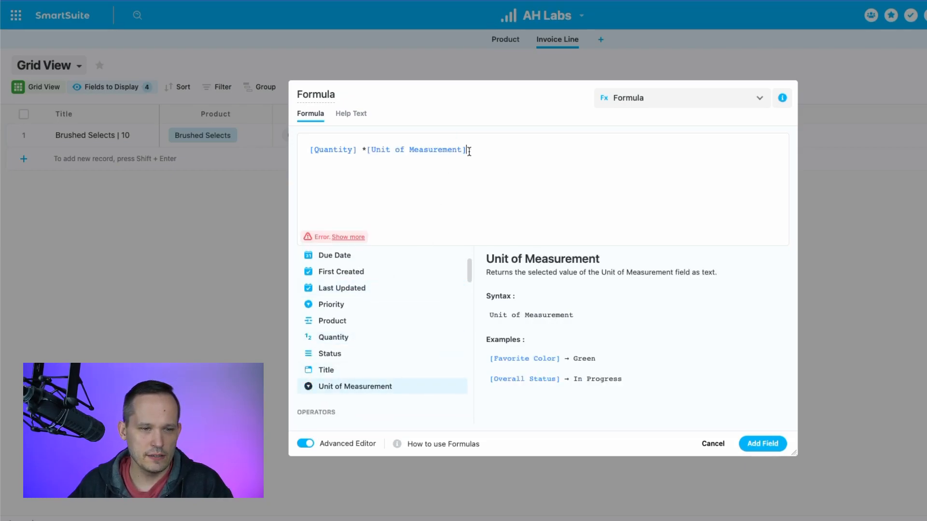
mouse_move(354, 238)
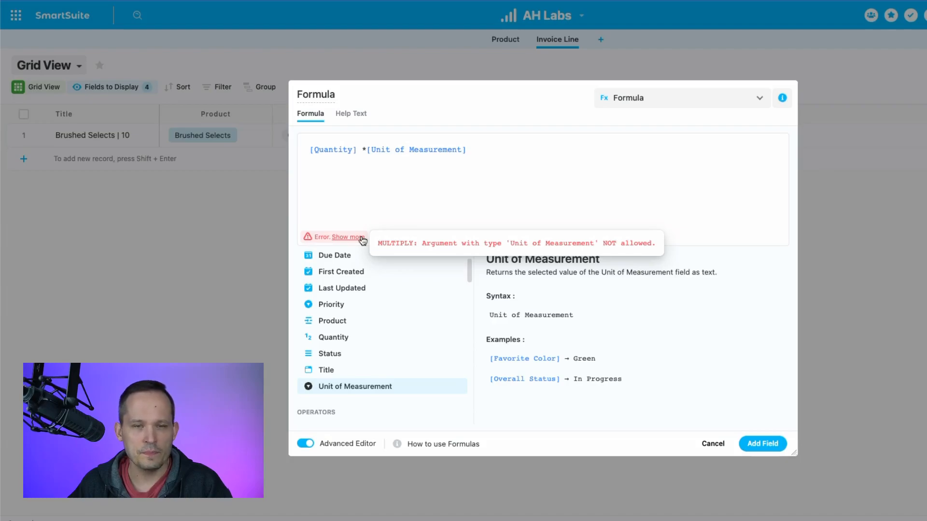
drag(471, 151, 366, 152)
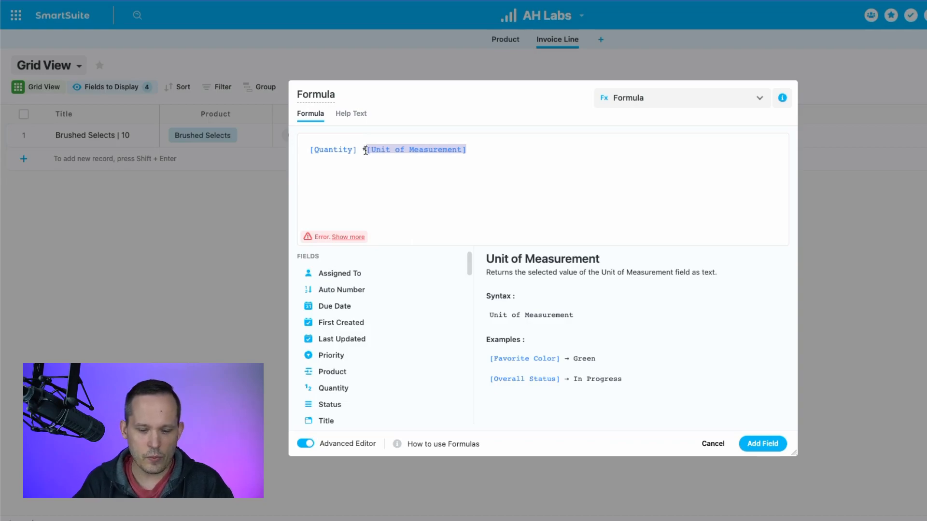
key(BackSpace)
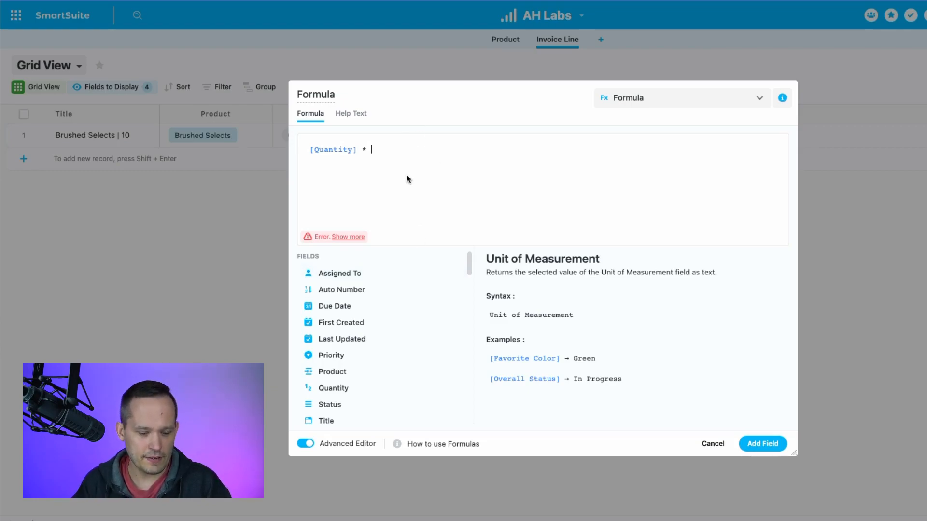
- Complete the formula as [Quantity] * NUMERICVALUE([Unit of Measurement]) using the NUMERICVALUE function and the Unit of Measurement field
text(numer)
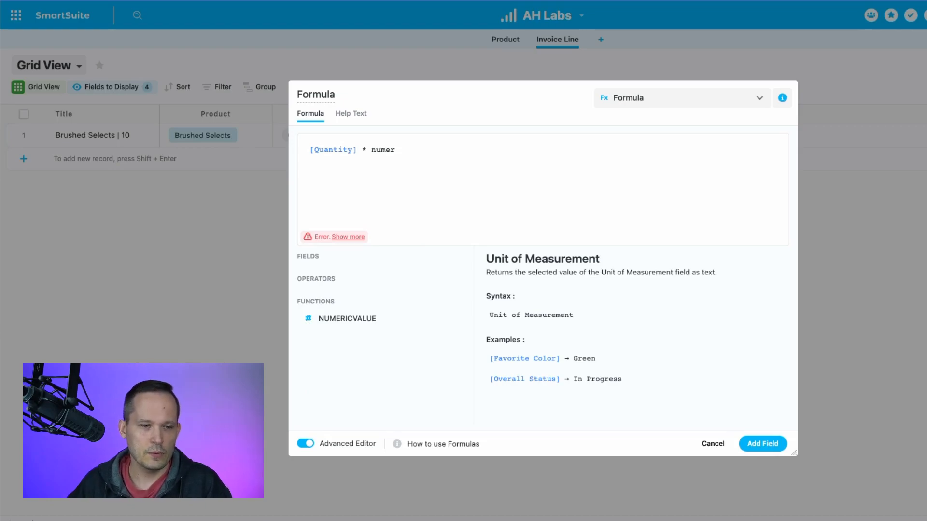
mouse_move(462, 320)
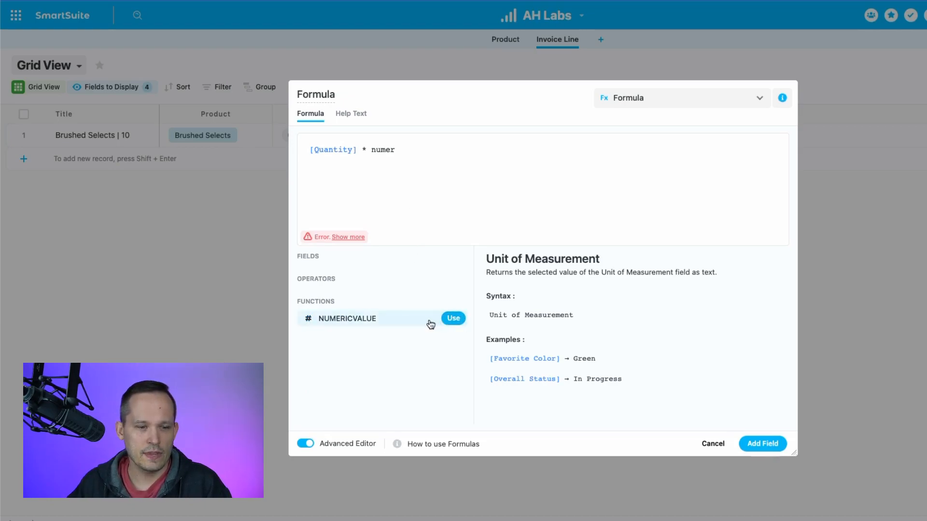
mouse_move(425, 325)
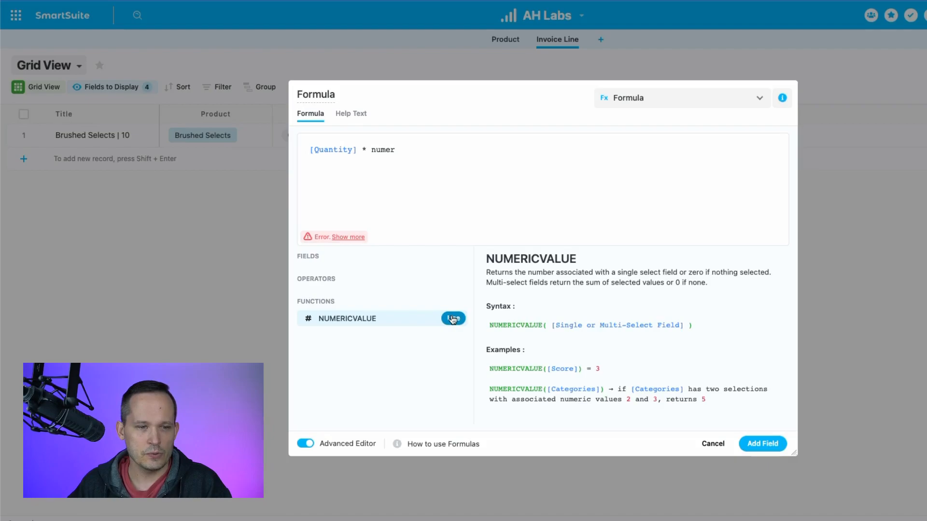
click(453, 320)
scroll(434, 319, down, 3)
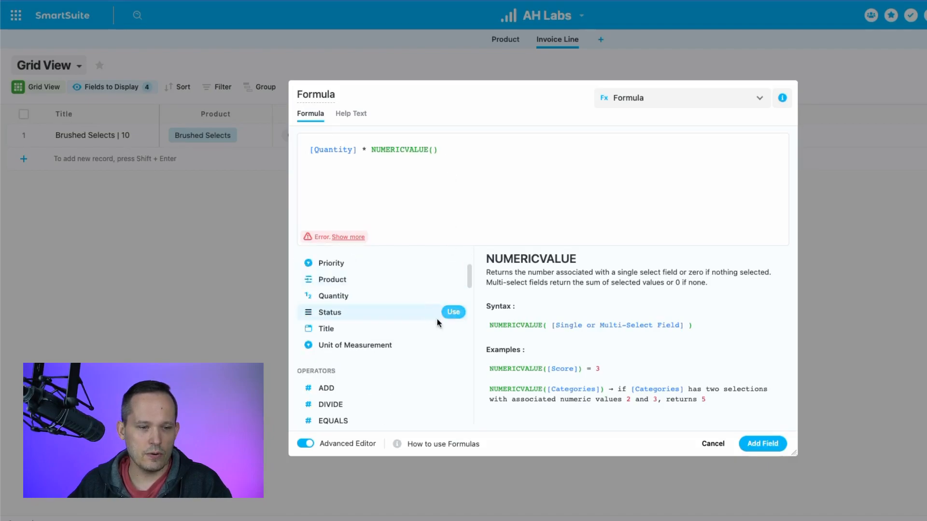
click(453, 345)
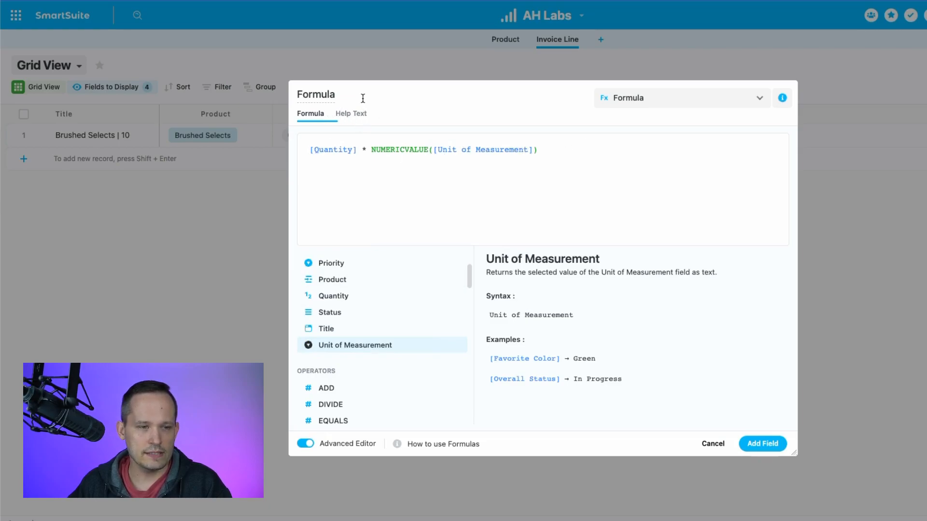
- Name the formula field "Total Material" and add it to the Invoice Line table
double_click(362, 97)
text(Tot)
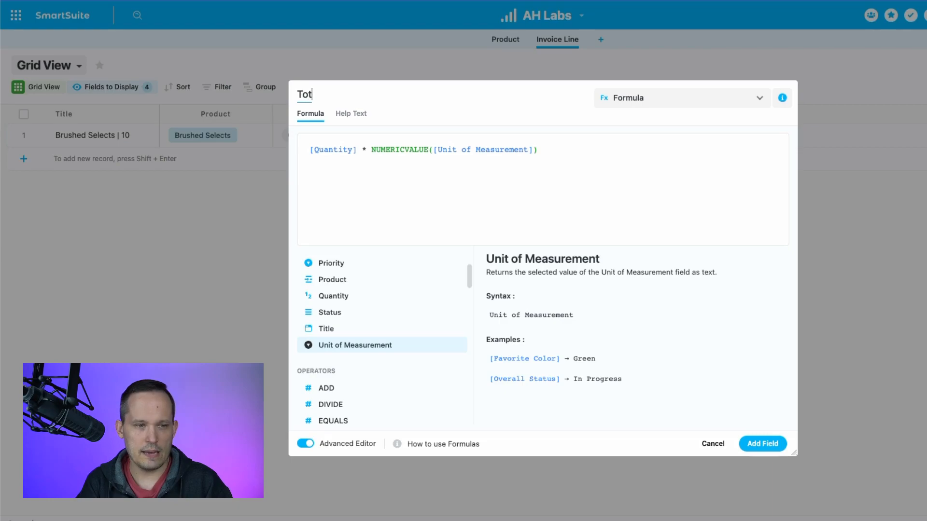
text(al Material)
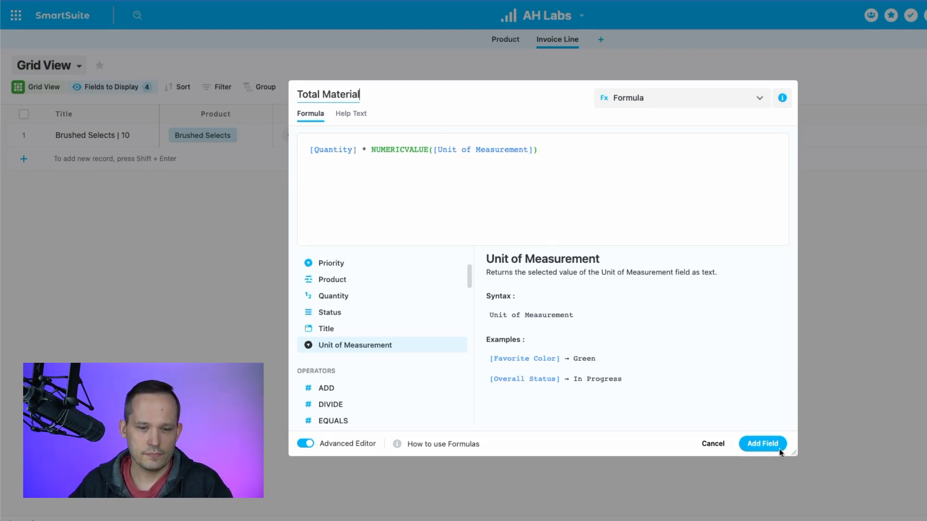
click(774, 444)
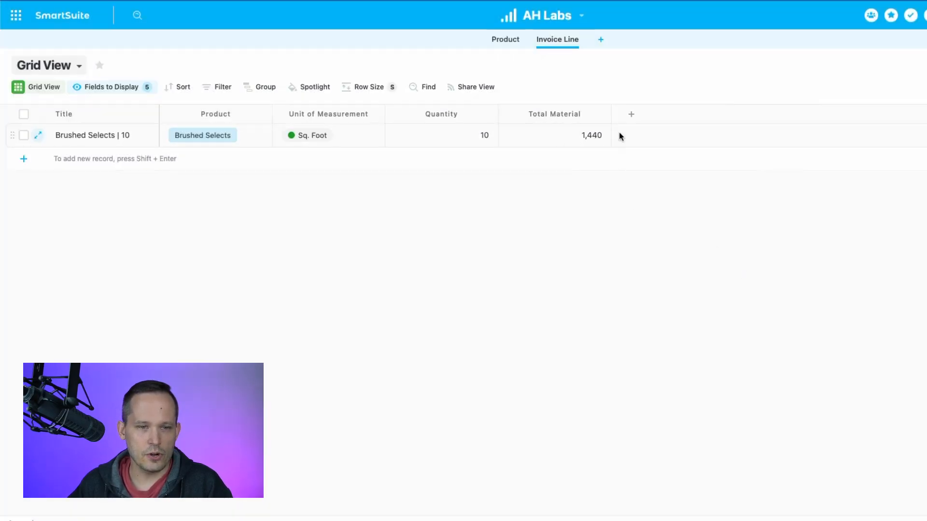
- Set the Brushed Selects invoice line's quantity to 15
click(303, 138)
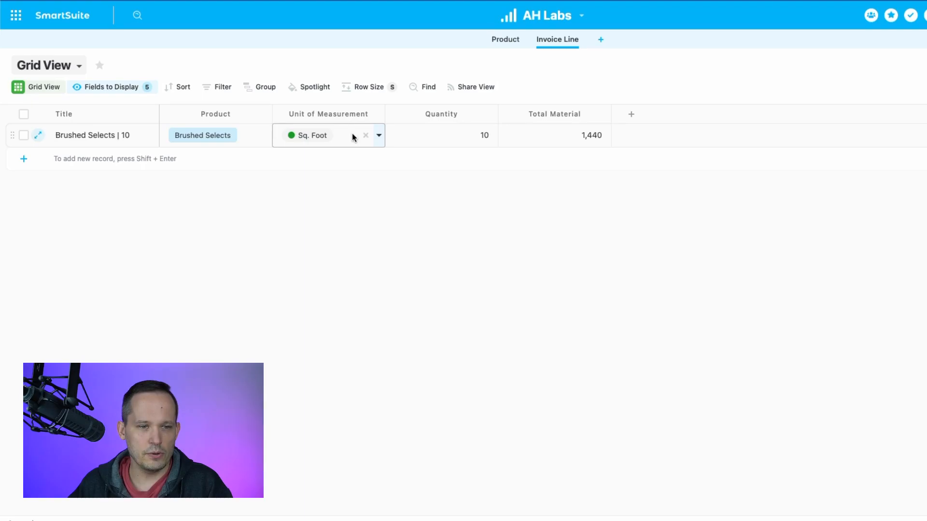
double_click(472, 135)
text(15)
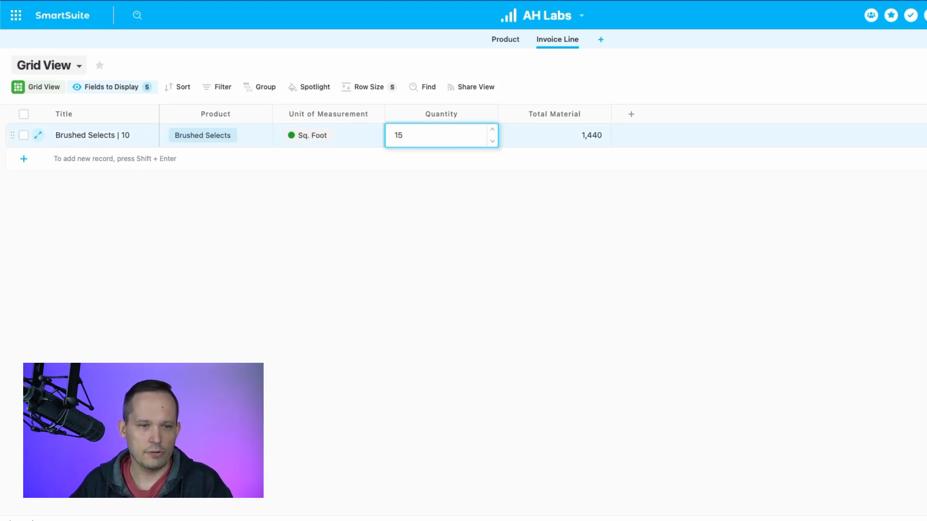
click(428, 283)
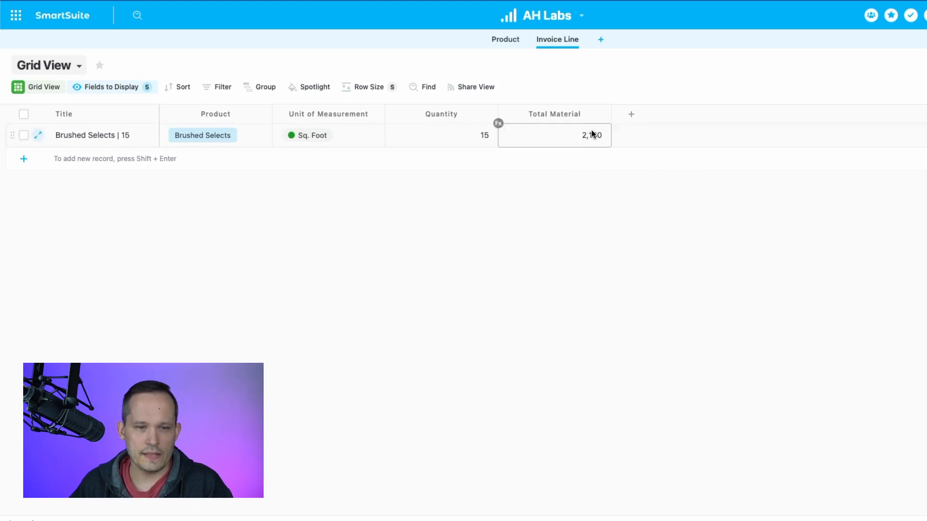
- Set the Brushed Selects line's unit of measurement to Sq. Yard
click(379, 137)
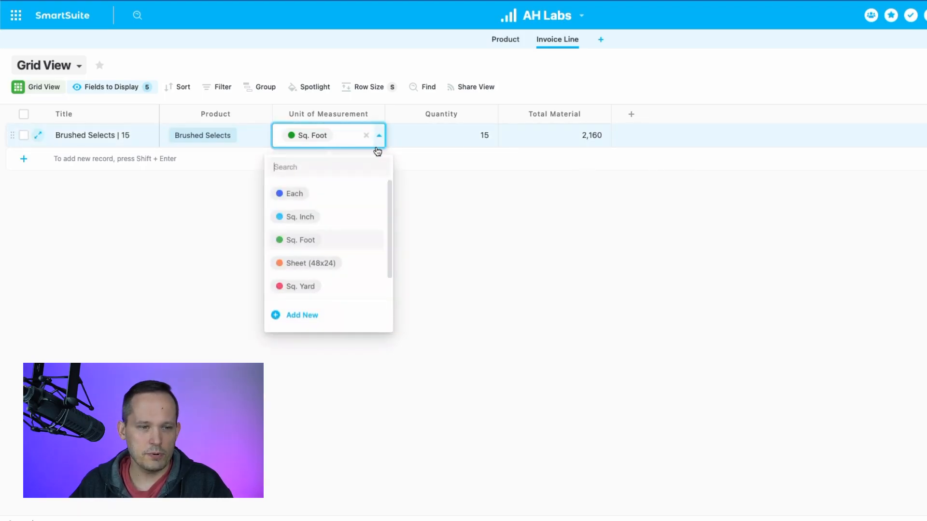
scroll(349, 246, down, 1)
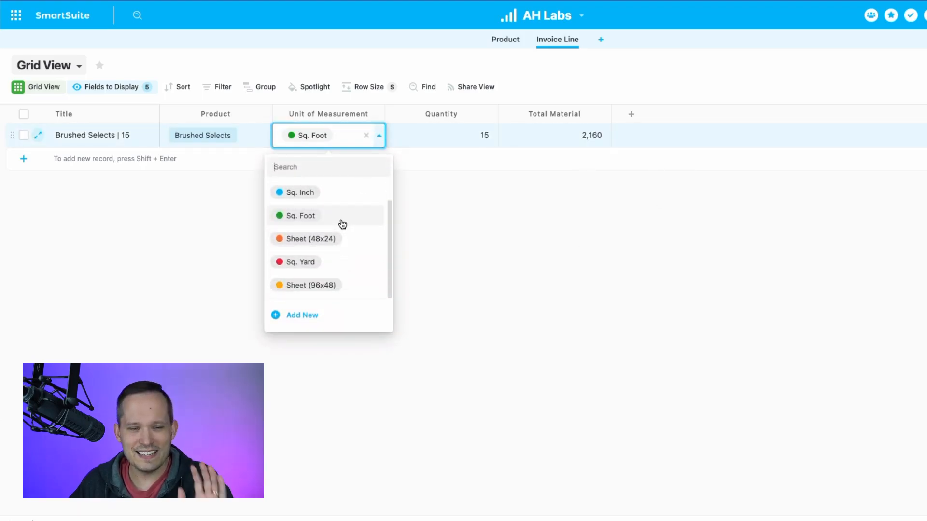
click(330, 265)
click(571, 206)
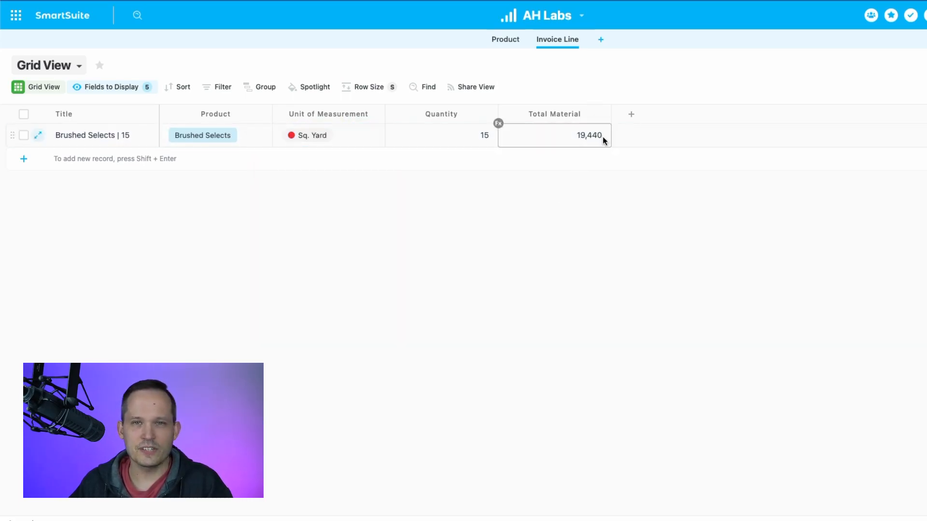